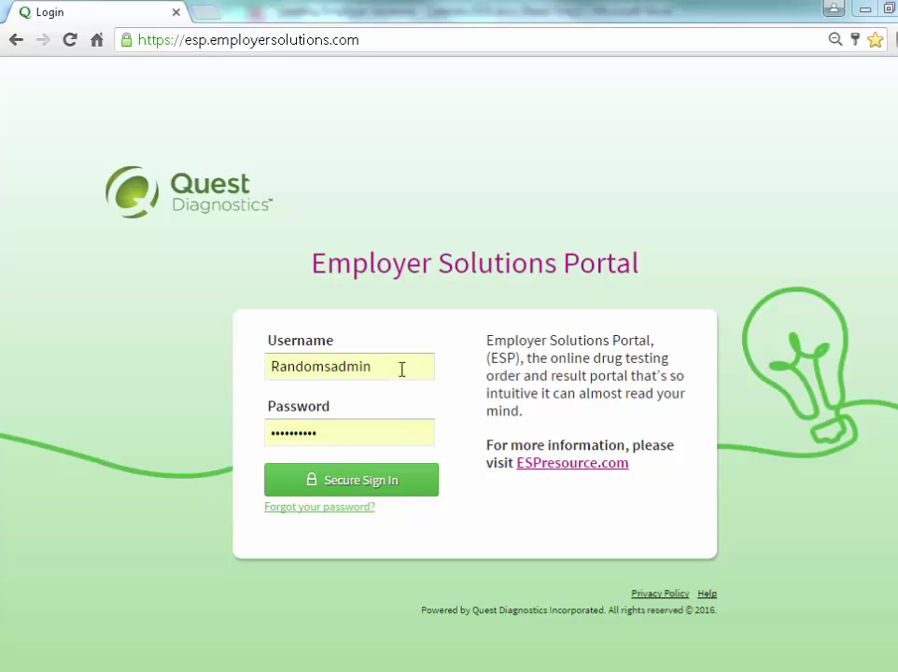
Step: Submit the entered credentials with Secure Sign In to reach the portal dashboard
click(391, 492)
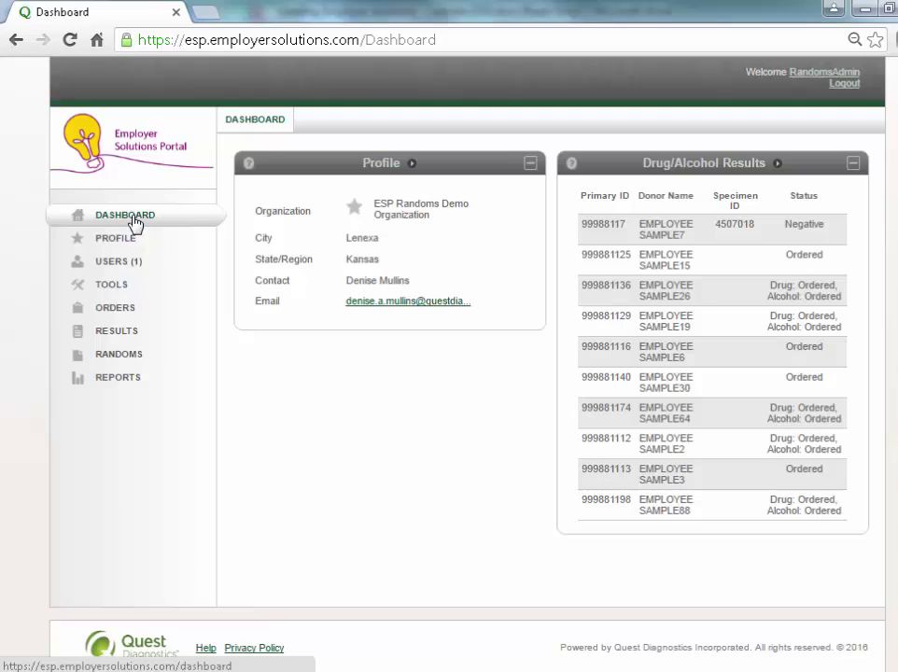
Step: Go to RANDOMS to show the Pool Summary with the Non-DOT and DOT pools
click(136, 360)
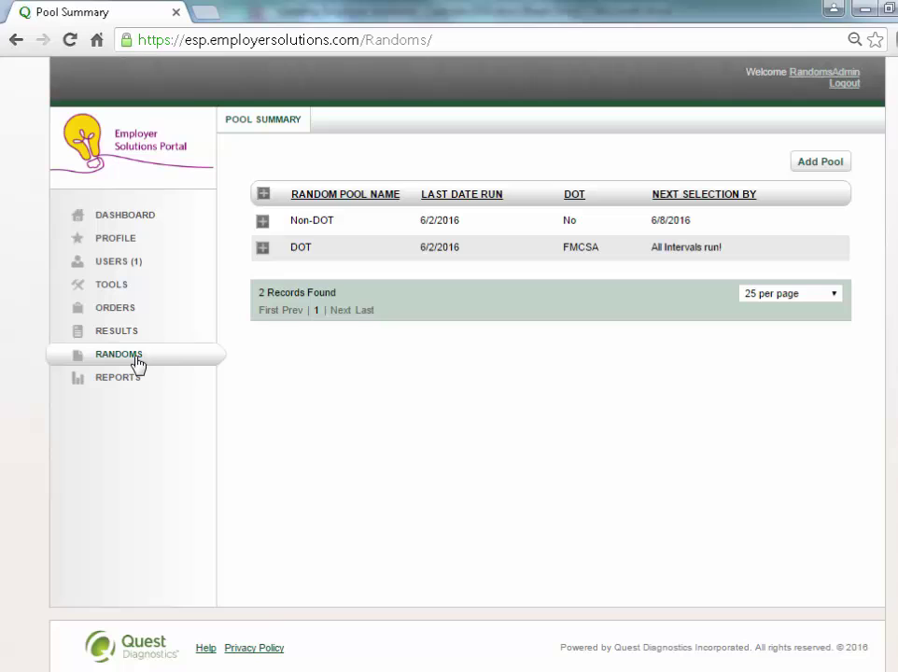
Step: Expand the Non-DOT pool and show its selection history
click(263, 222)
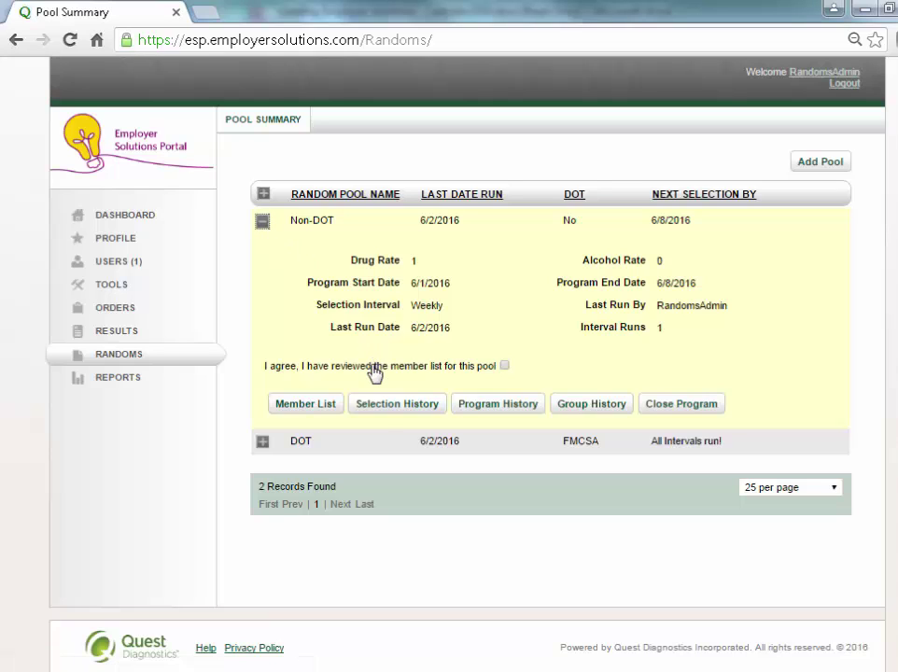
click(381, 410)
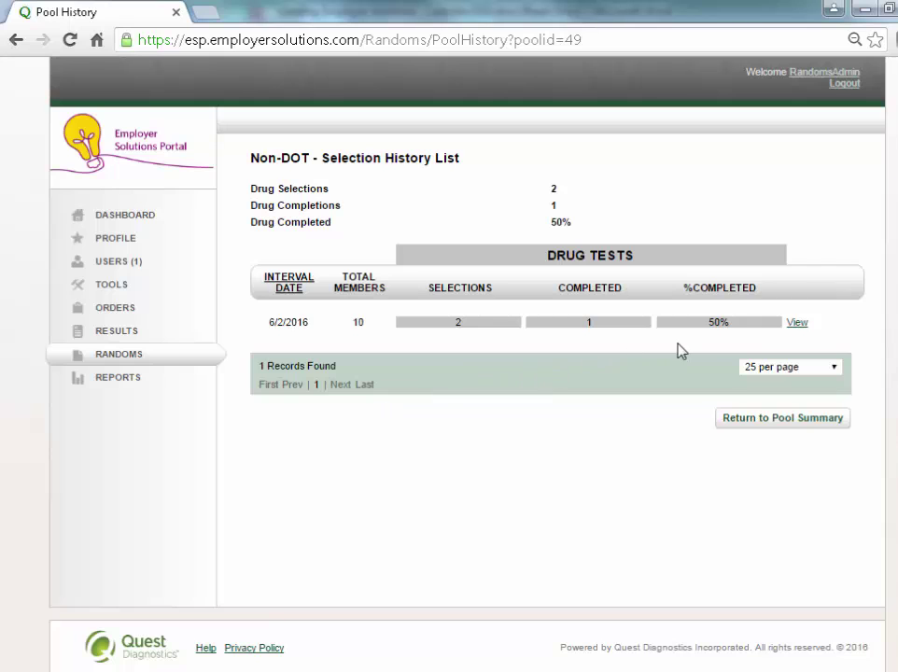
Step: Show the ten members of the 6/2/2016 Non-DOT interval
click(797, 323)
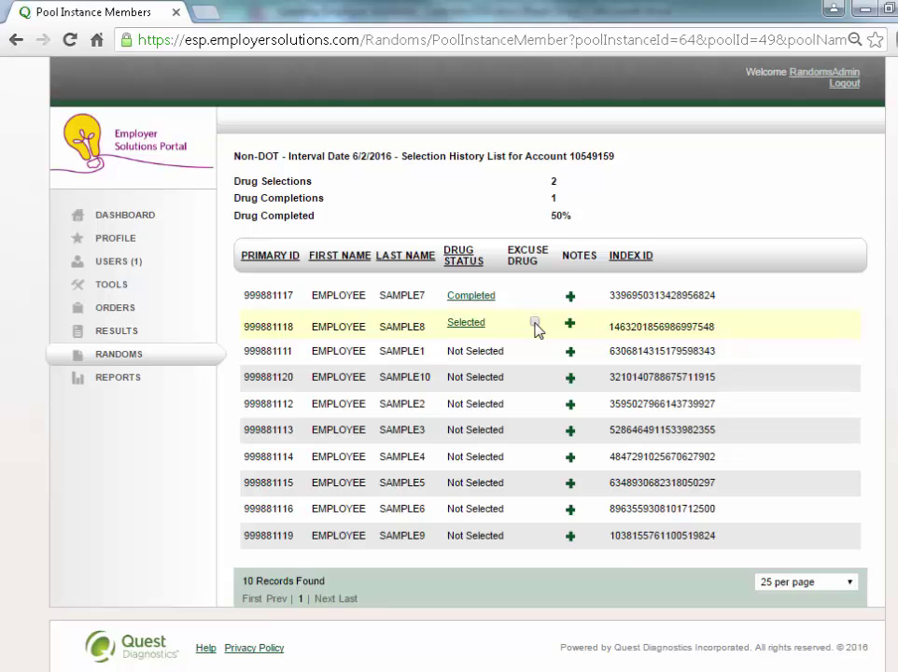
click(535, 323)
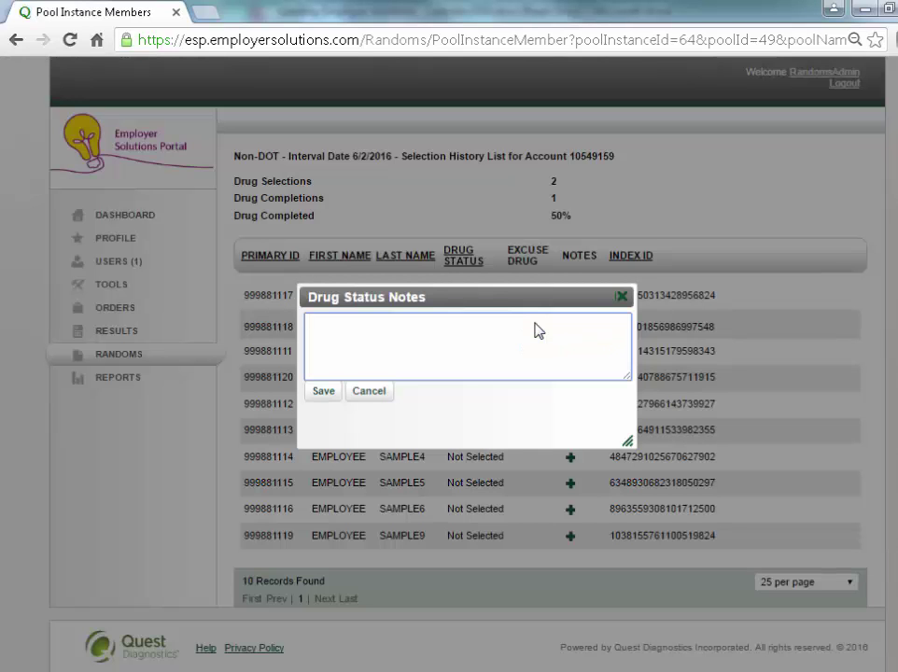
text(mlo)
text(a)
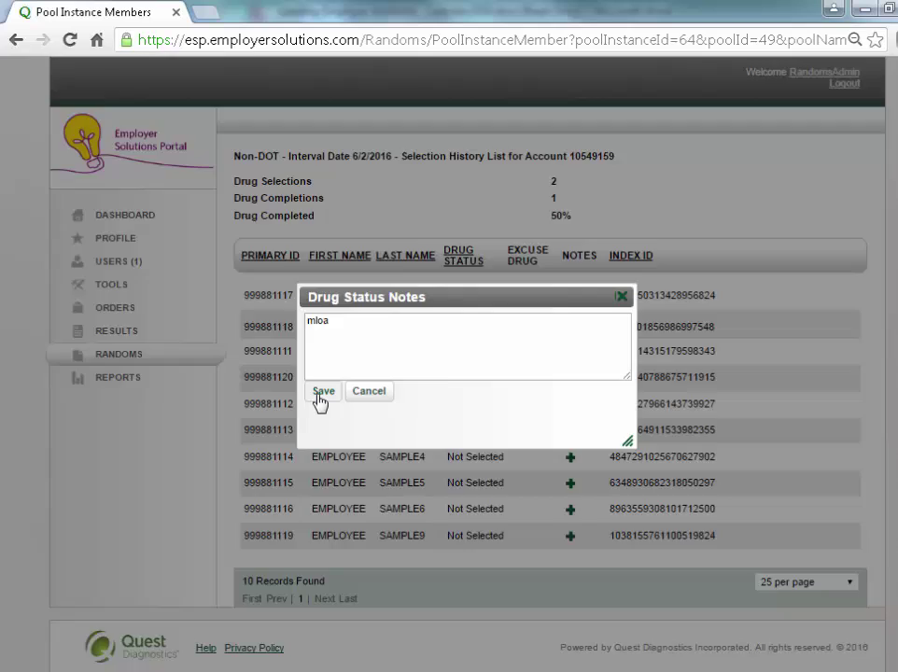
click(321, 392)
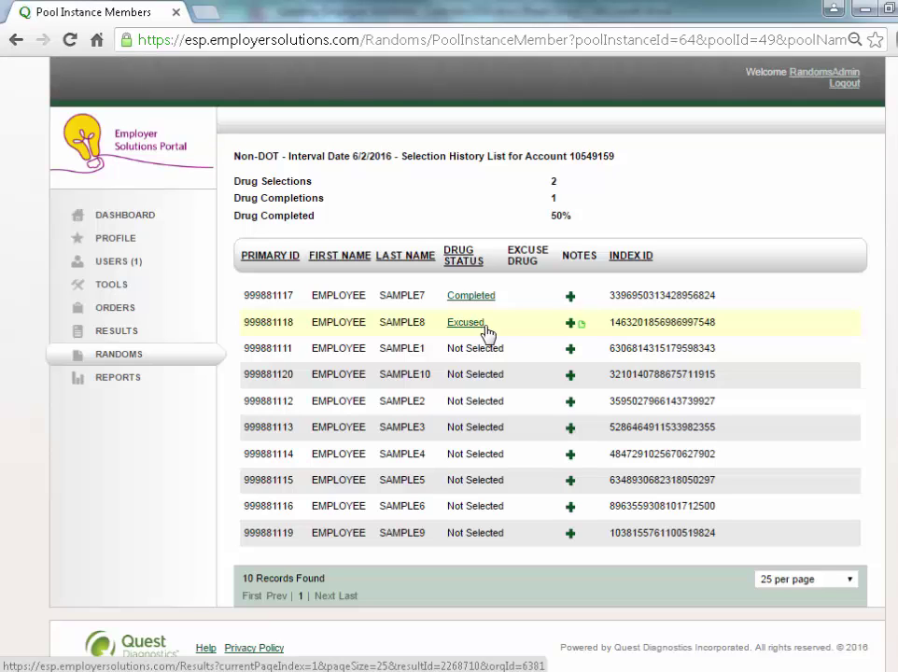
Step: Add the note 'return 6/30/2016' to SAMPLE8's record and save it
click(572, 326)
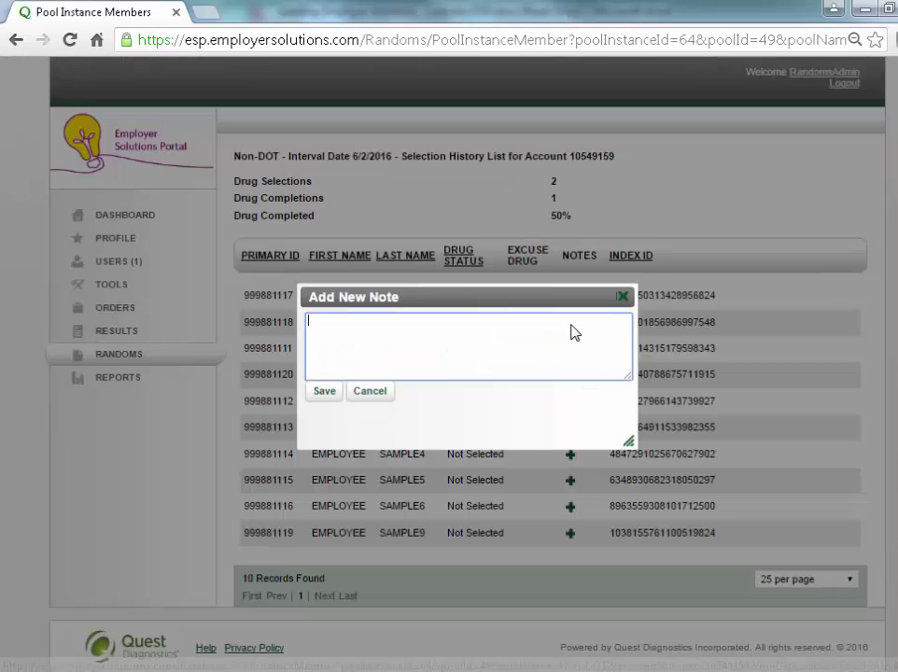
text(ret)
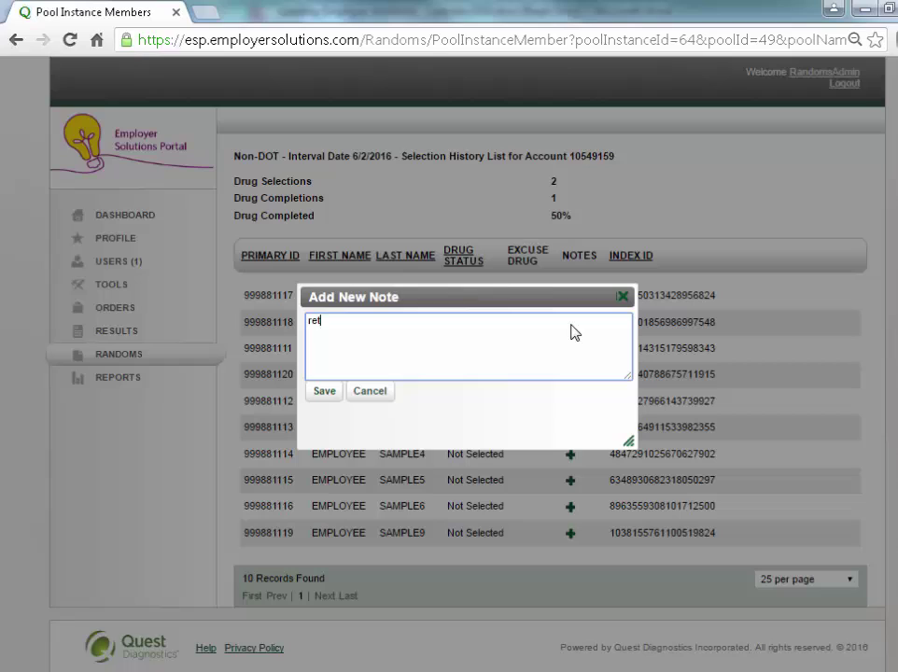
text(urn 6)
text(/30/2016)
click(322, 392)
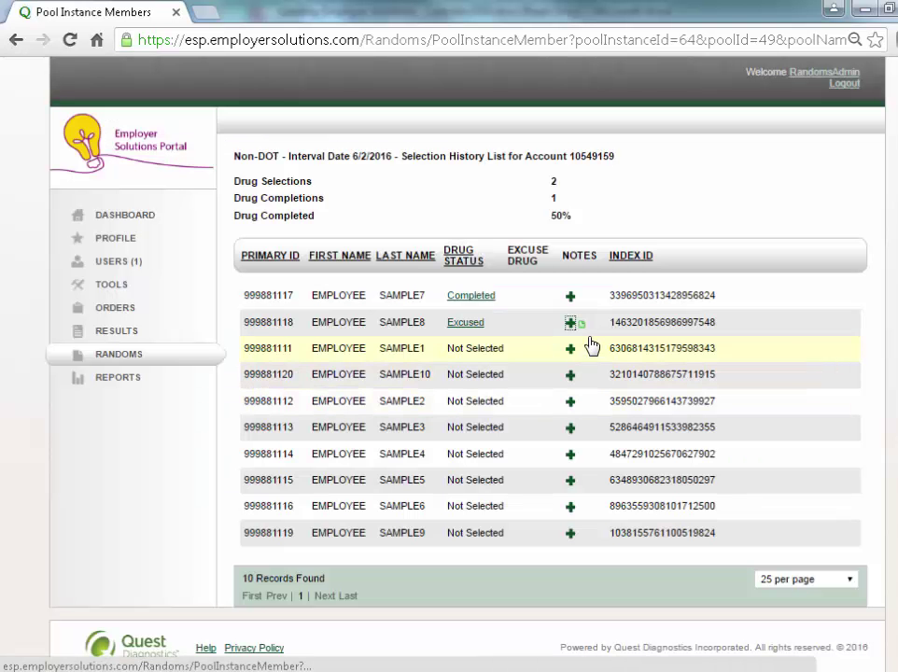
Step: Review SAMPLE8's two notes in the Notes popup, then close it
click(581, 329)
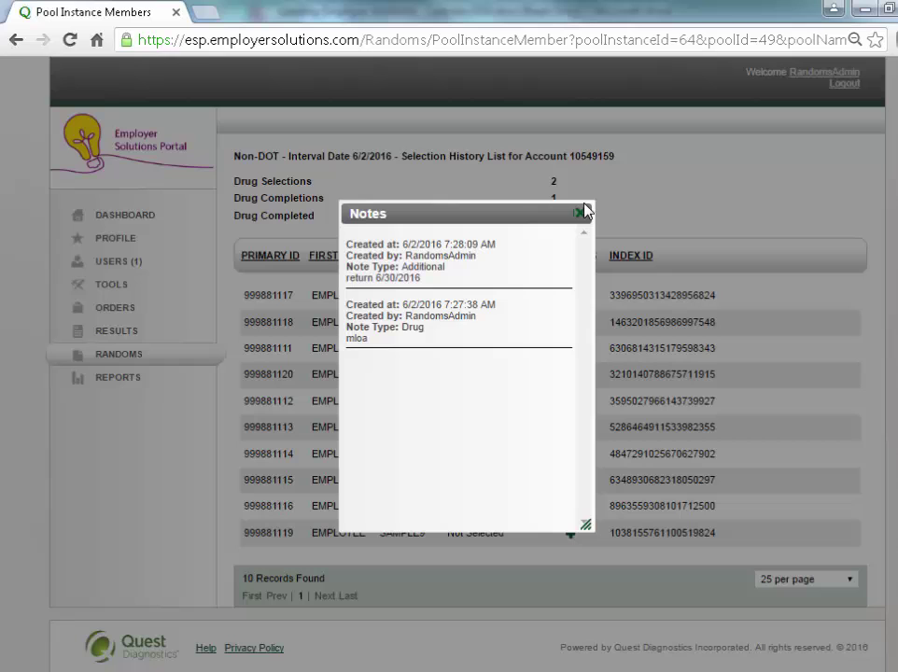
click(580, 217)
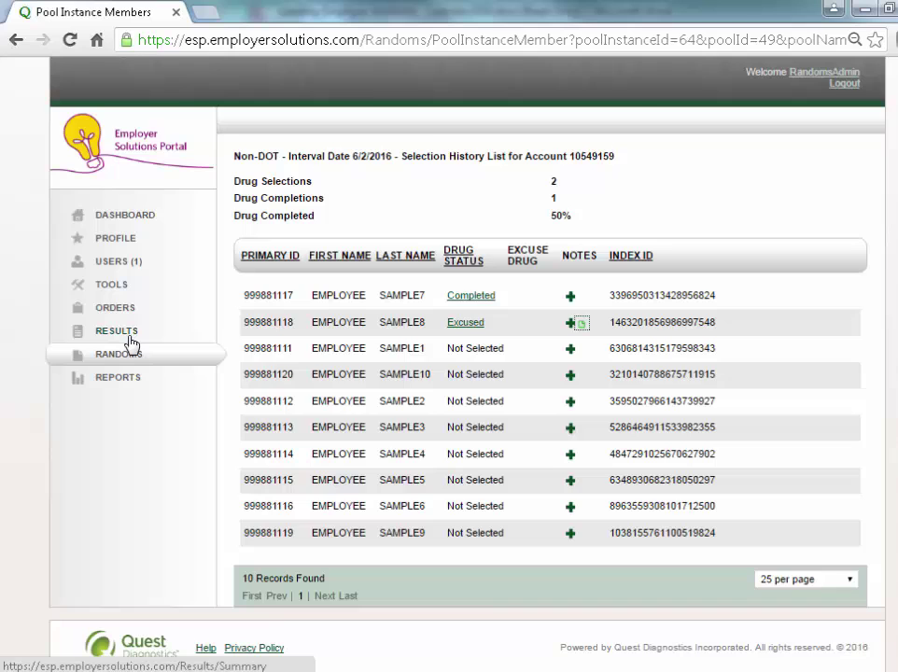
Step: Return to the Non-DOT pool's selection history list
scroll(317, 383, down, 1)
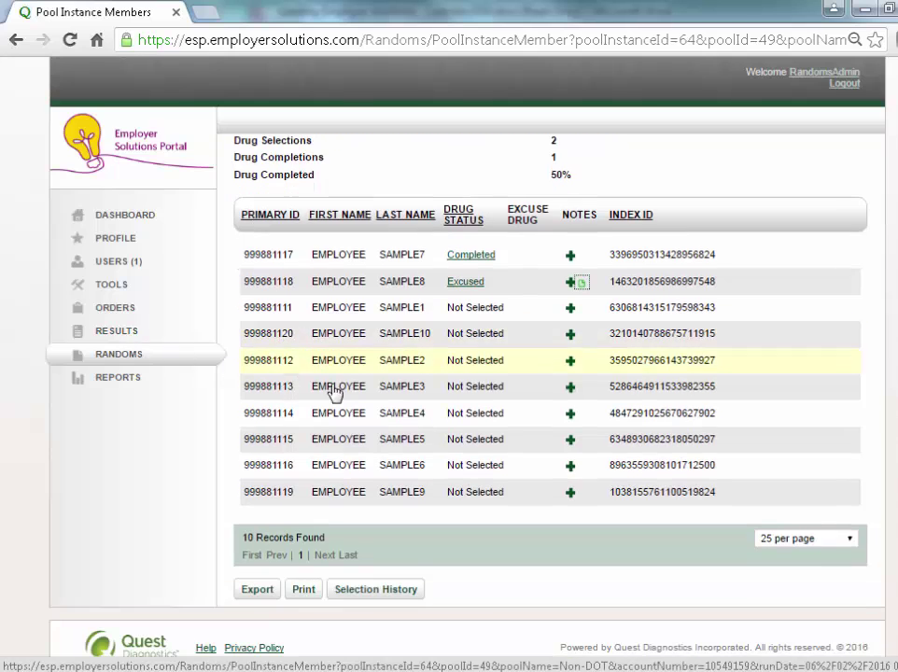
click(393, 593)
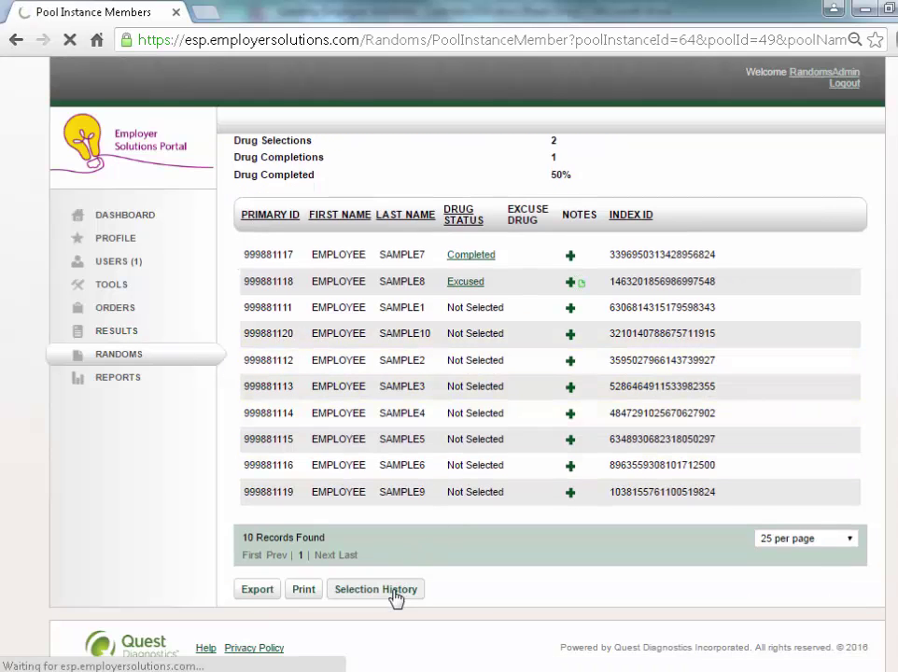